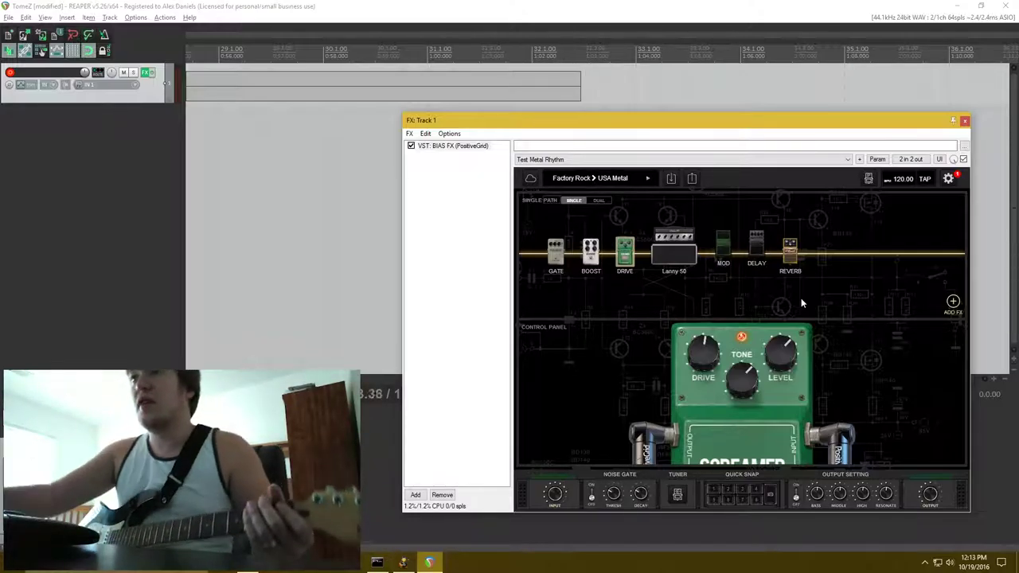
# Slide the BIAS FX window further left while the Screamer drive controls stay shown.
pyautogui.moveTo(478, 124); pyautogui.dragTo(330, 115)
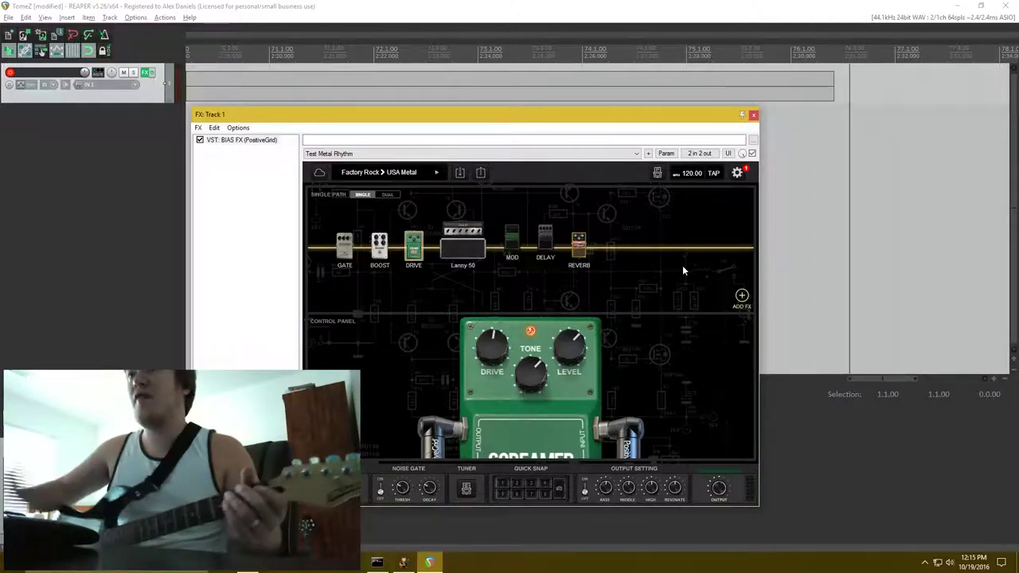
pyautogui.moveTo(347, 245)
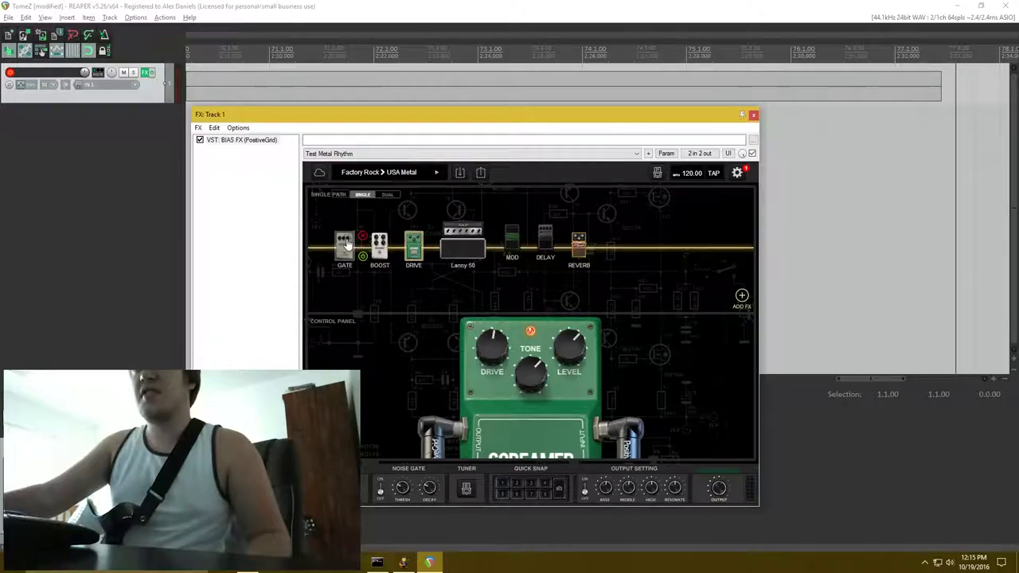
pyautogui.click(379, 245)
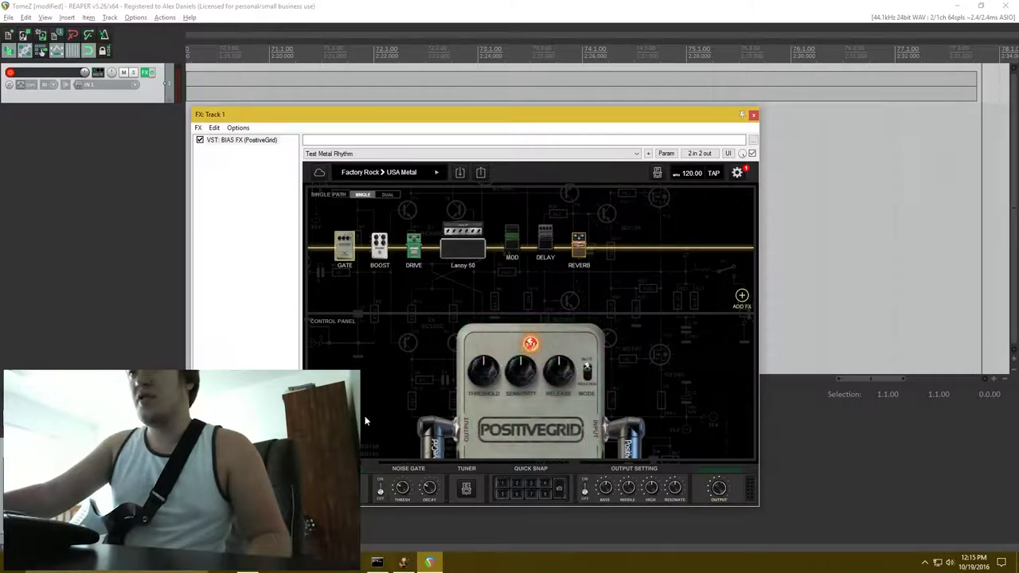
pyautogui.click(411, 252)
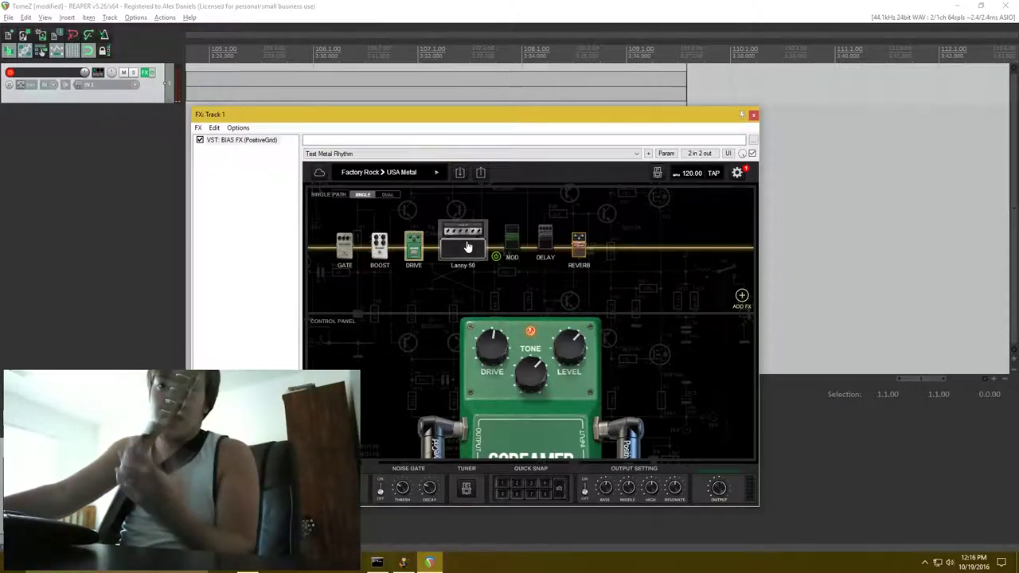
pyautogui.click(514, 243)
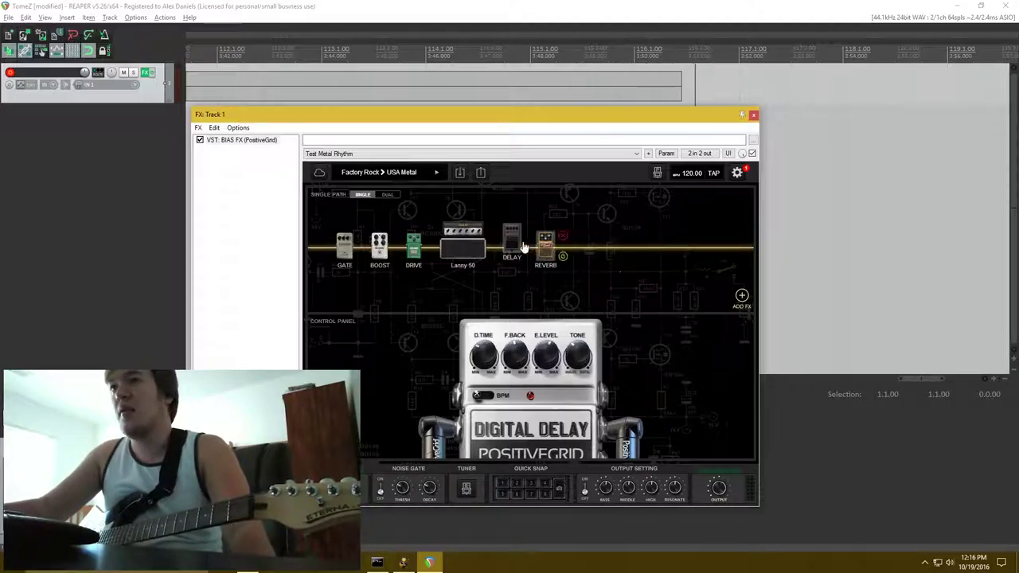
# Remove the DELAY pedal, leaving gate, boost, drive, Lanny 50 and reverb in the chain.
pyautogui.click(529, 230)
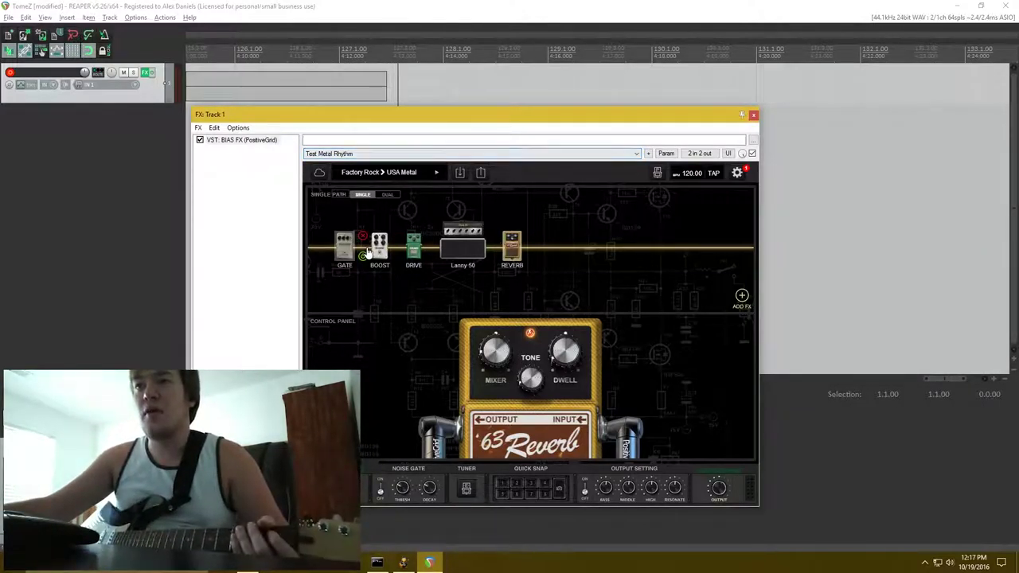
# Browse the gate, booster, Lanny 50 and drive settings in the BIAS FX chain.
pyautogui.click(371, 260)
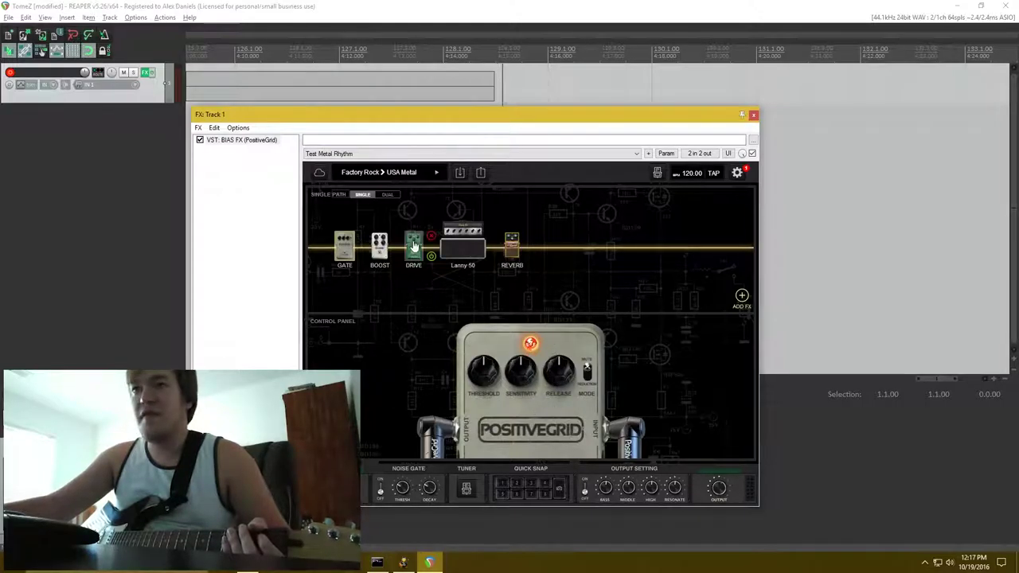
pyautogui.click(379, 246)
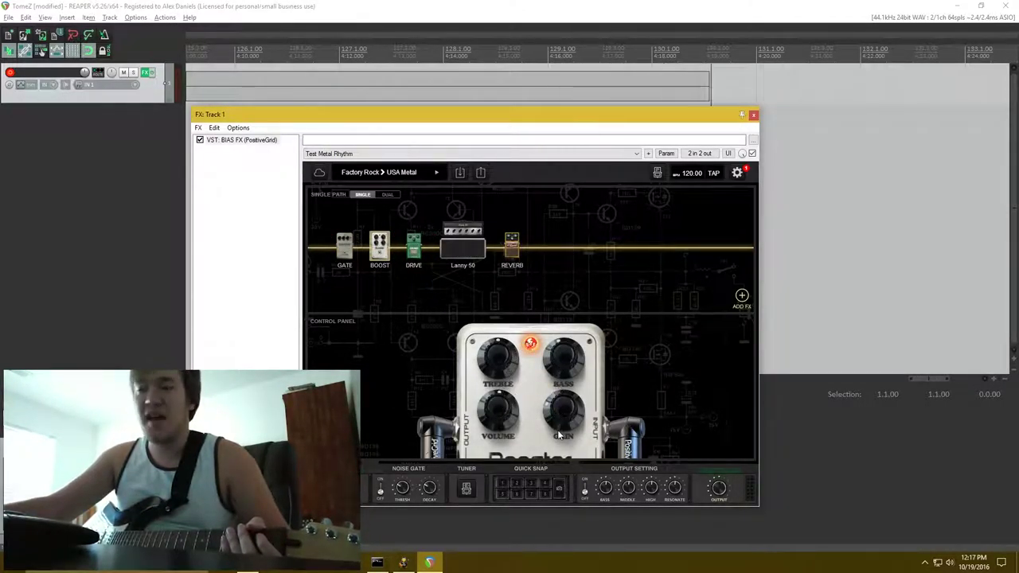
pyautogui.click(467, 239)
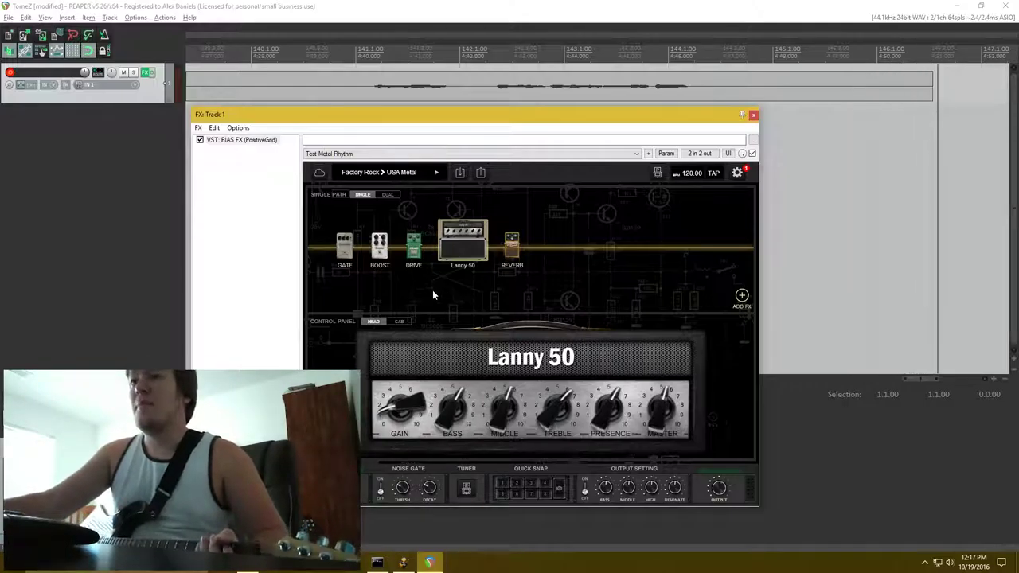
pyautogui.click(421, 259)
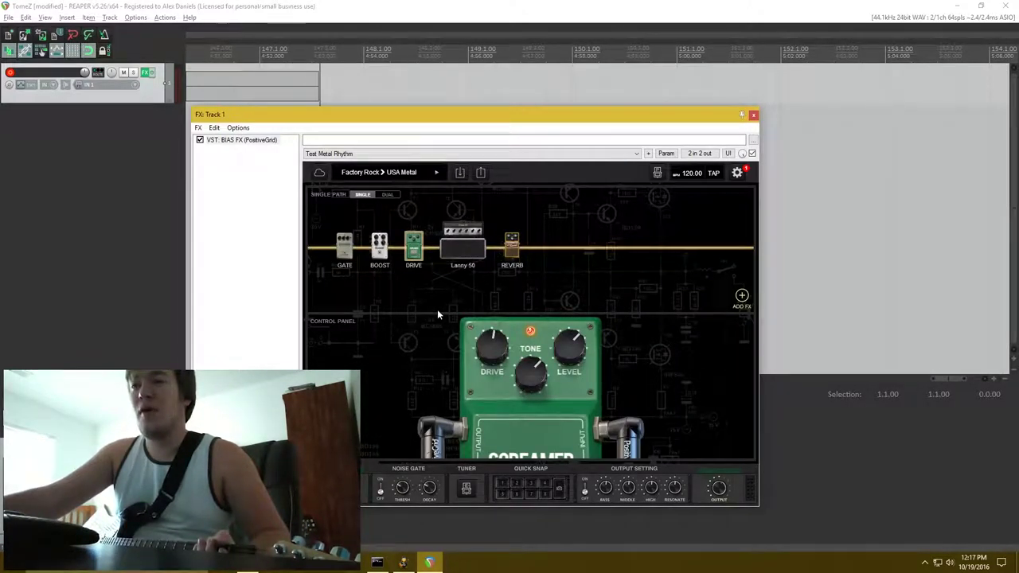
pyautogui.click(463, 255)
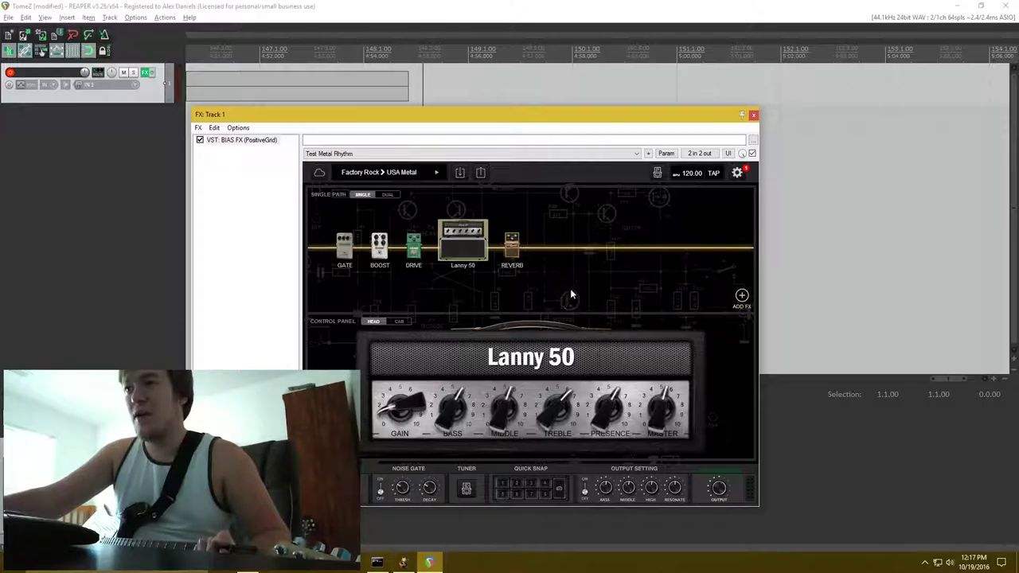
# Return to the Noise Gate controls, shift the FX window right, and bring up record-arm options.
pyautogui.click(347, 254)
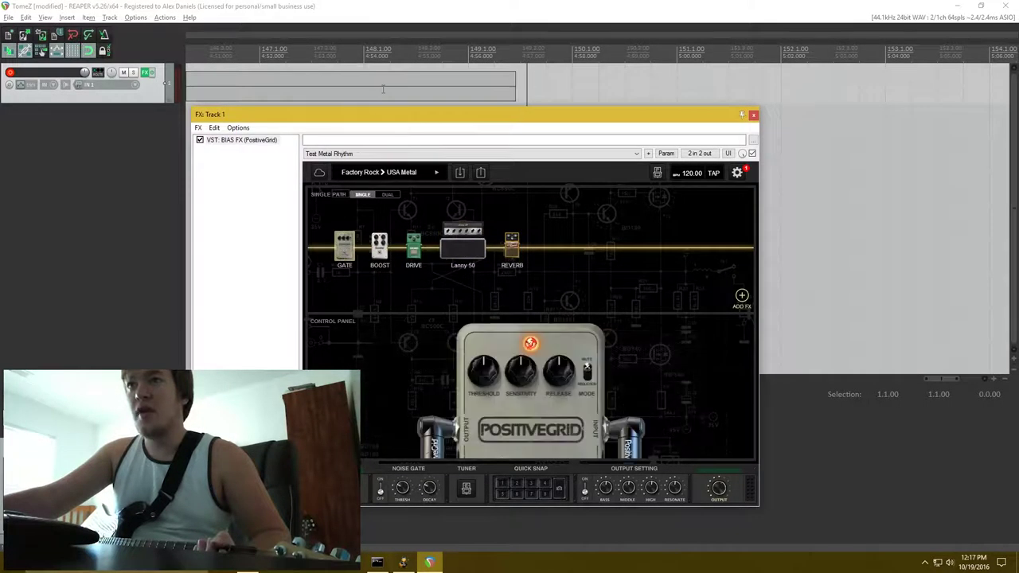
pyautogui.moveTo(425, 119); pyautogui.dragTo(480, 120)
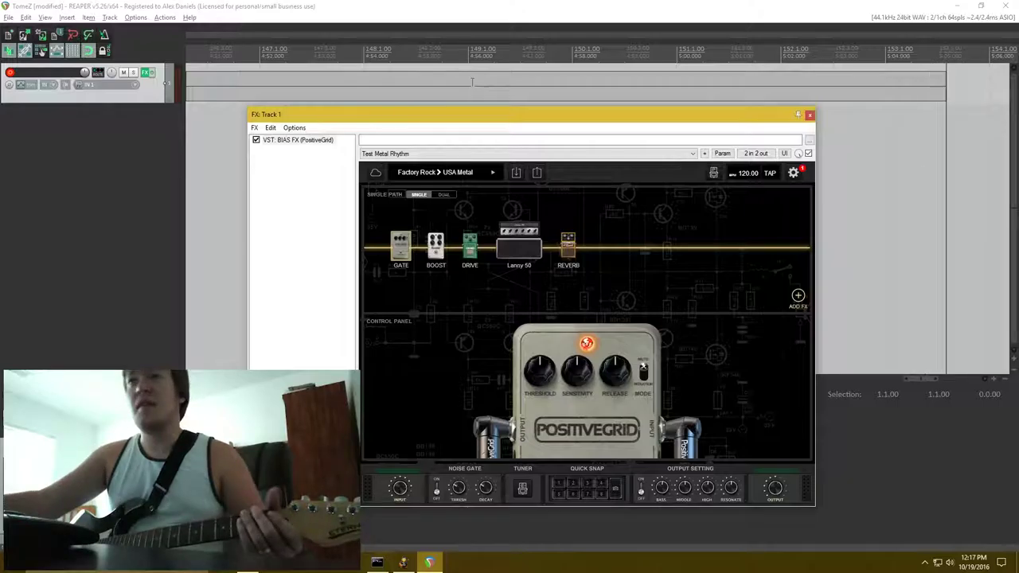
pyautogui.rightClick(10, 73)
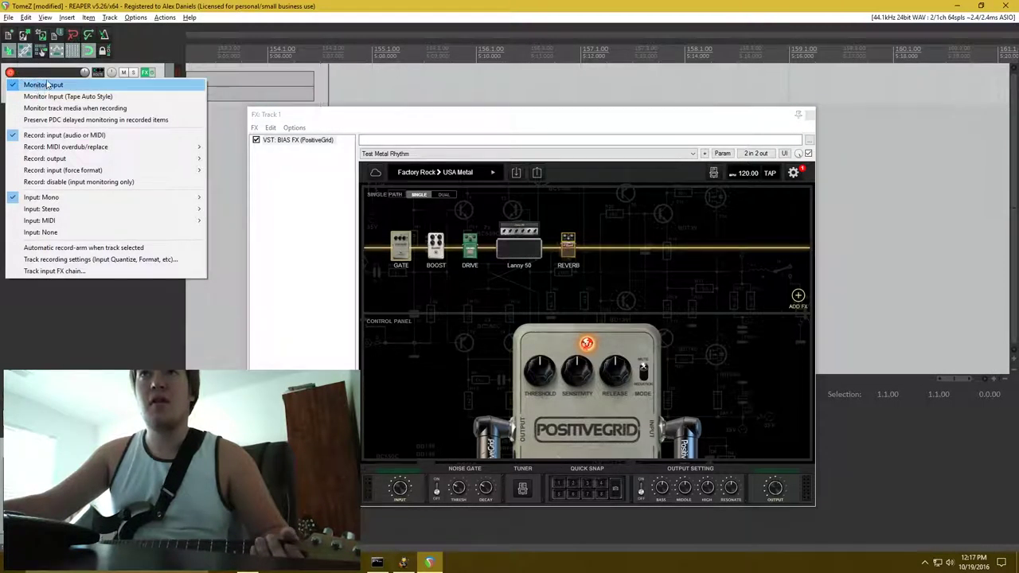
# Enable Monitor Input for the track from the record-arm menu.
pyautogui.click(46, 85)
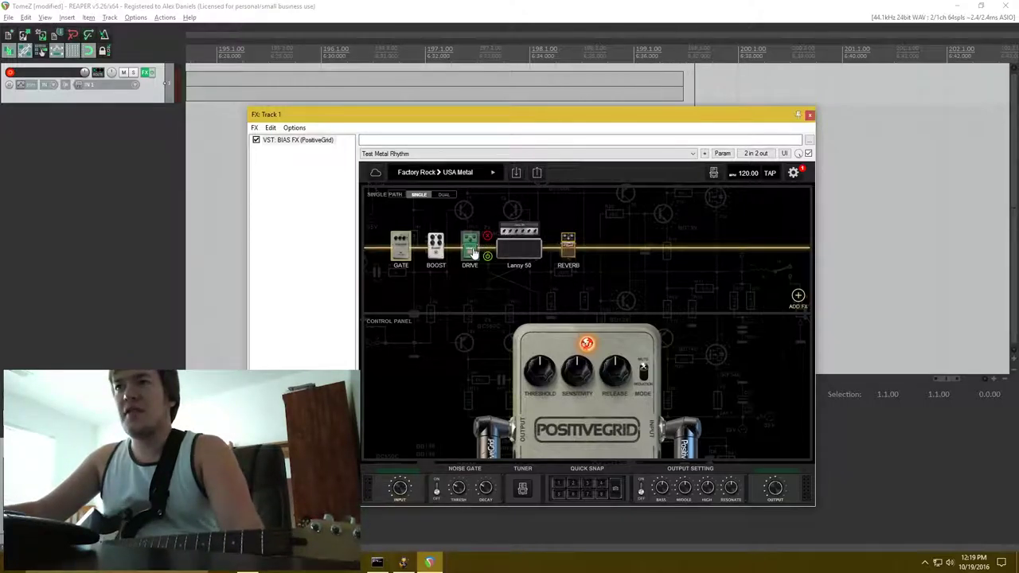
# Step through the Boost and drive pedals to the Lanny 50's Gain-to-Master knobs.
pyautogui.click(436, 250)
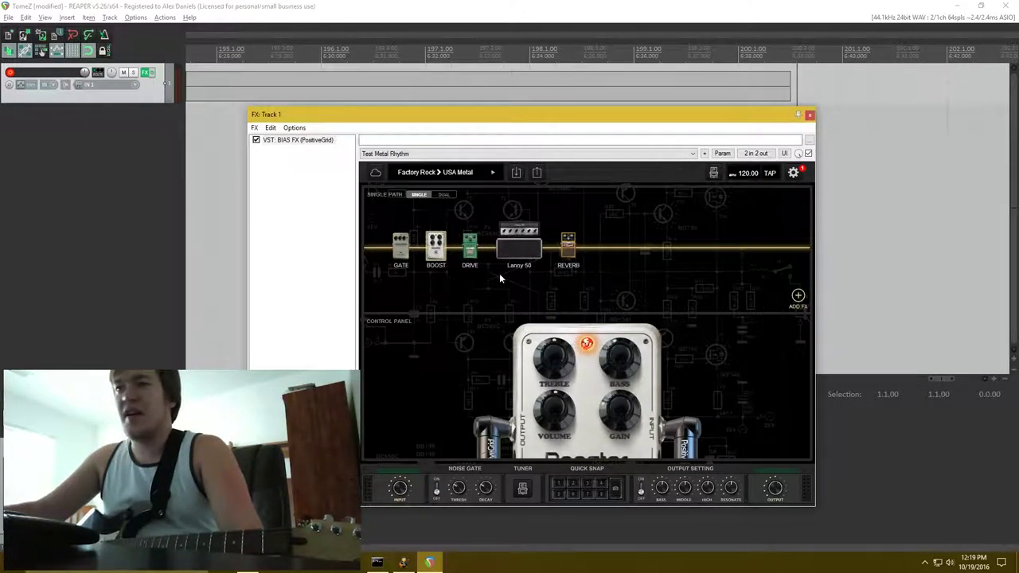
pyautogui.click(470, 247)
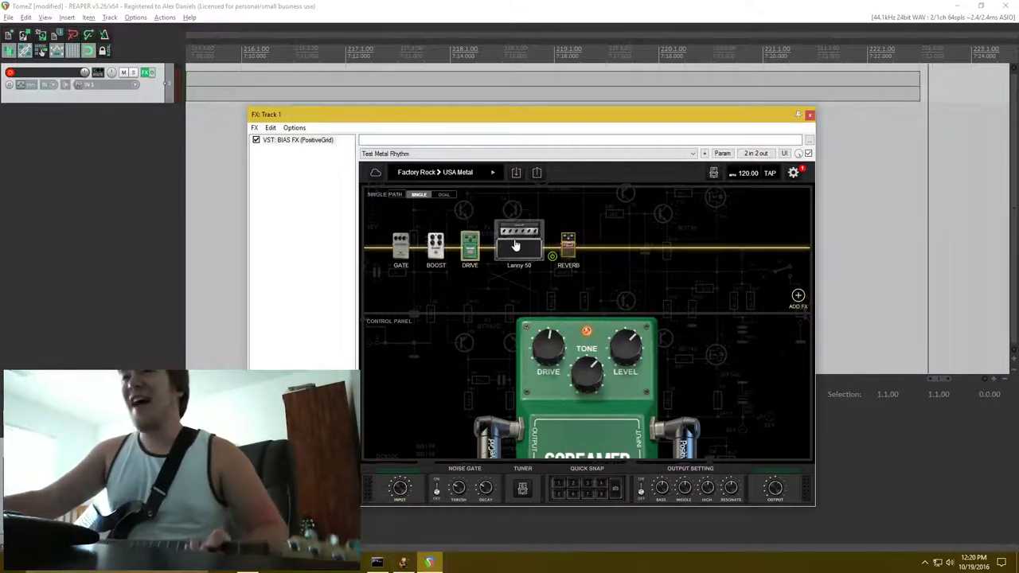
pyautogui.click(515, 246)
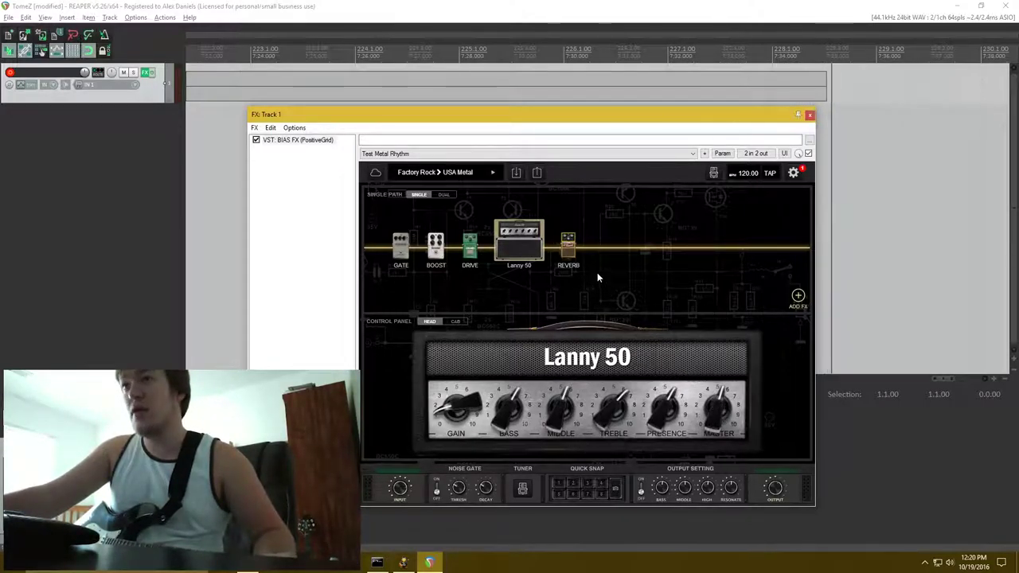
# Show the '63 Reverb pedal's Mixer, Tone and Dwell knobs.
pyautogui.click(570, 253)
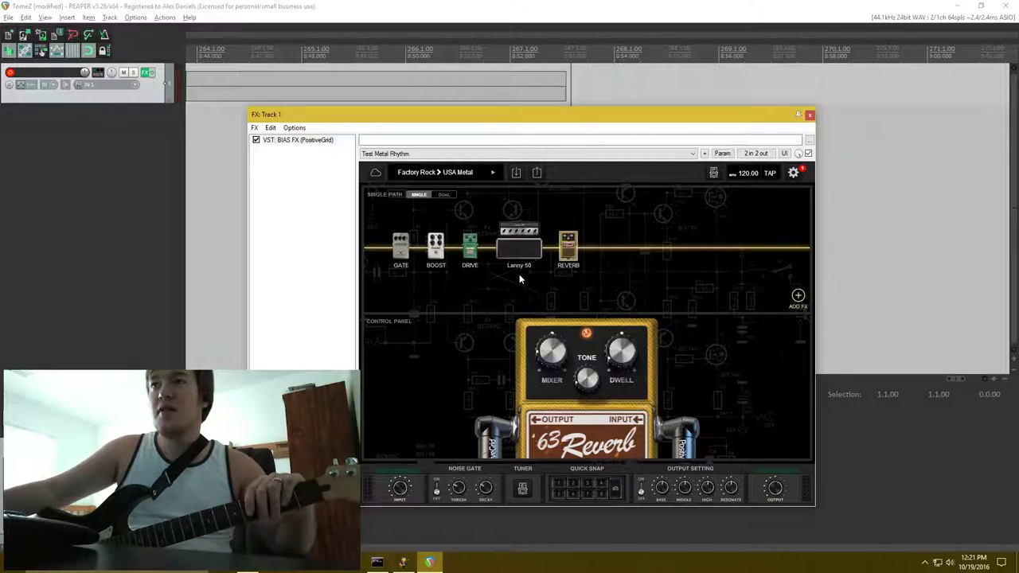
# Return the panel to the Noise Gate's Threshold, Sensitivity, Release and Mode controls.
pyautogui.click(402, 247)
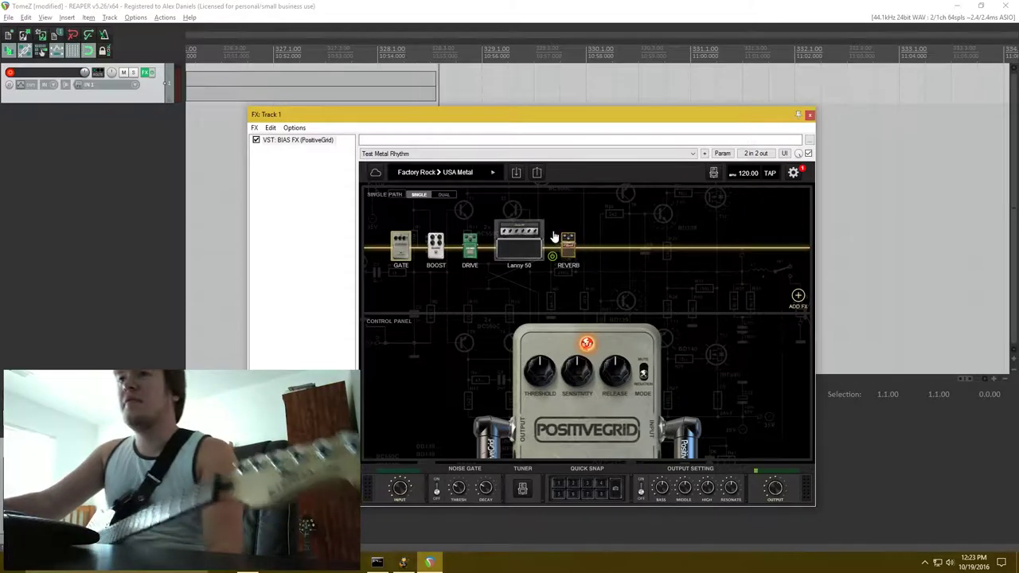
# Bring the Lanny 50 amp head's Gain through Master knobs back into view.
pyautogui.click(523, 241)
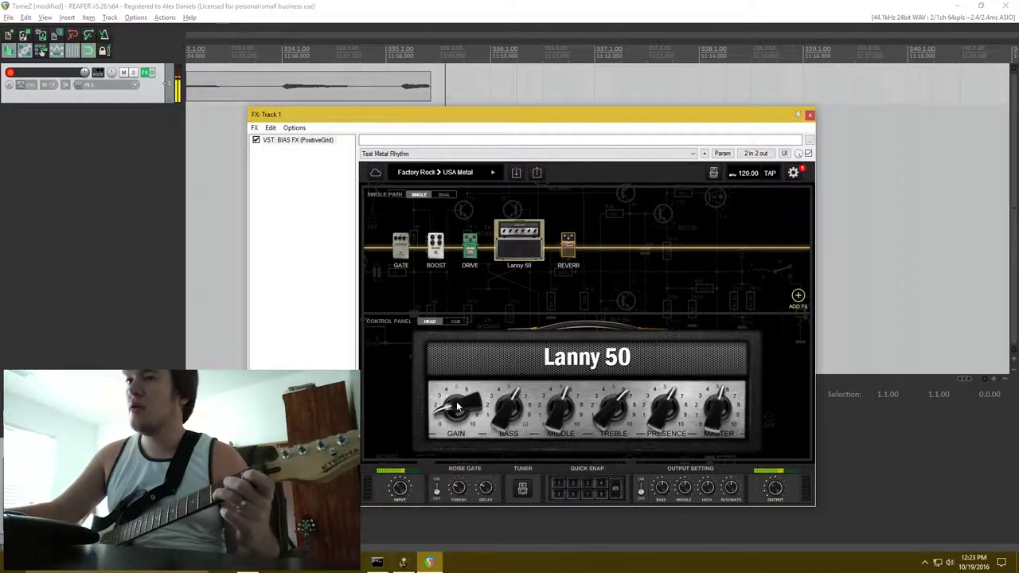
# Work the Lanny 50 Gain knob down, settling it around 2.4 while playing.
pyautogui.moveTo(458, 407); pyautogui.dragTo(457, 385)
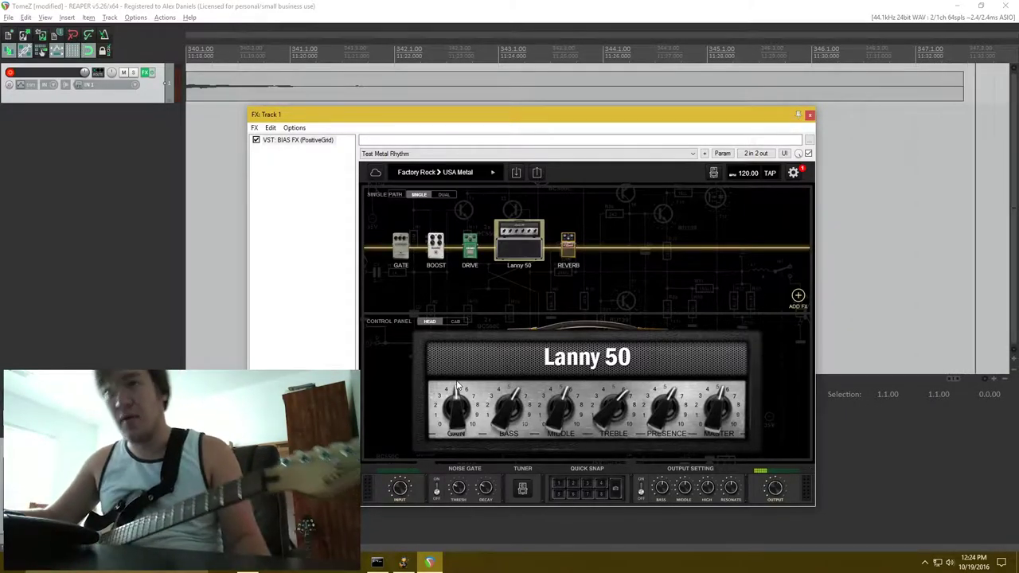
pyautogui.moveTo(457, 385); pyautogui.dragTo(457, 421)
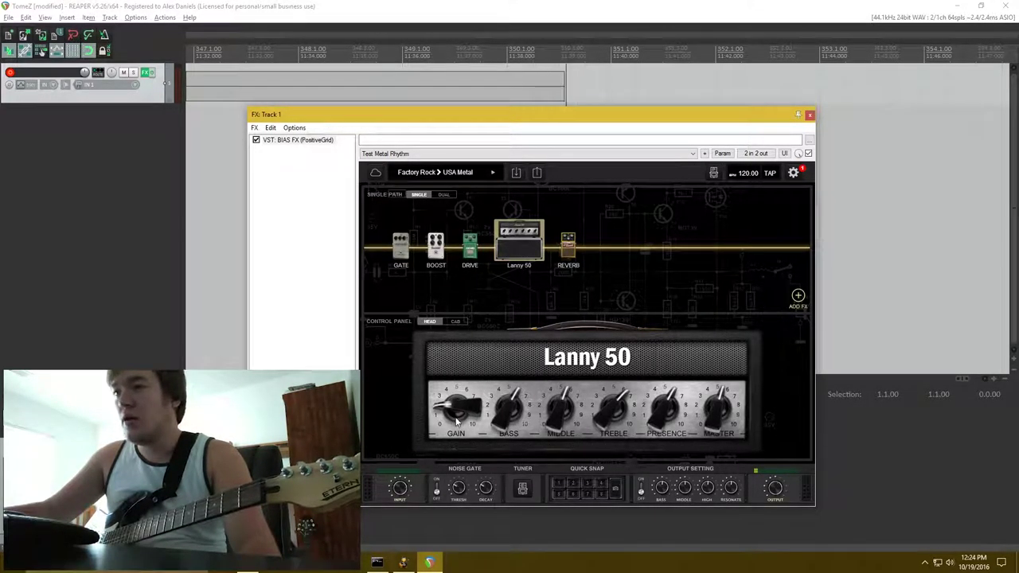
pyautogui.click(457, 419)
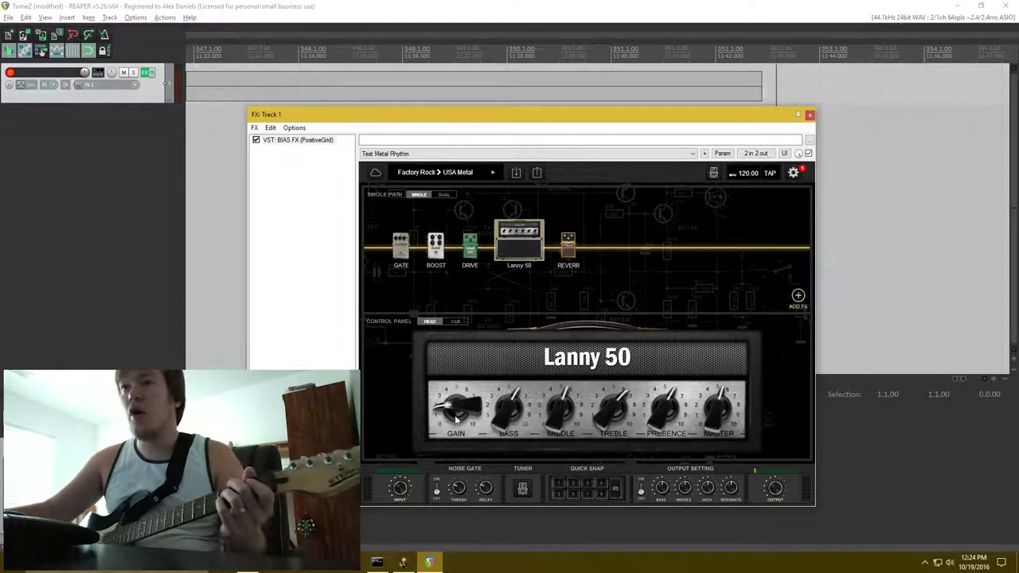
# Glance at the gate pedal, then return to the Lanny 50 and raise Gain to about 6.2.
pyautogui.click(400, 245)
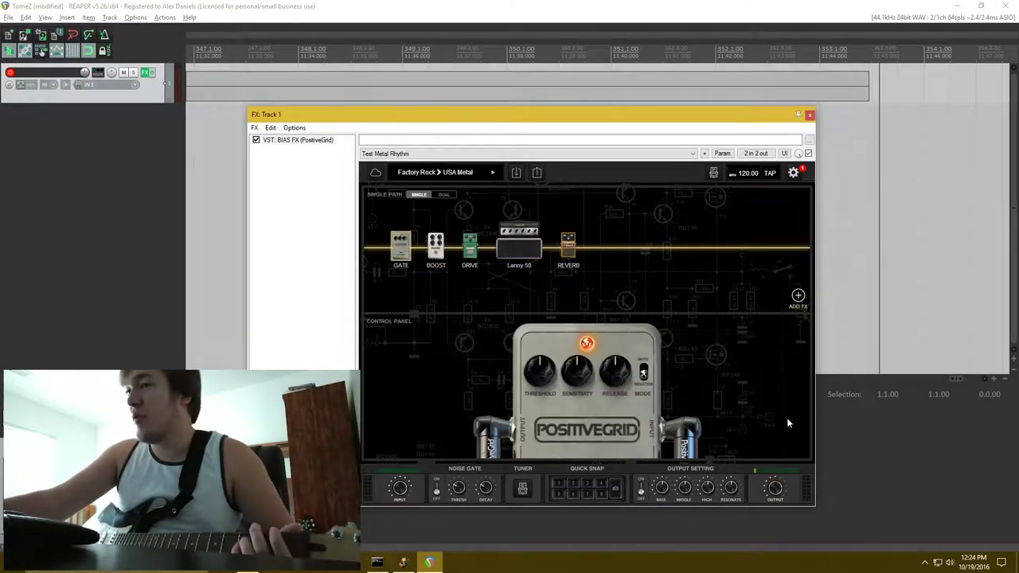
pyautogui.click(518, 254)
pyautogui.moveTo(456, 409)
pyautogui.mouseDown()
pyautogui.moveTo(452, 343)
pyautogui.moveTo(453, 392)
pyautogui.mouseUp()
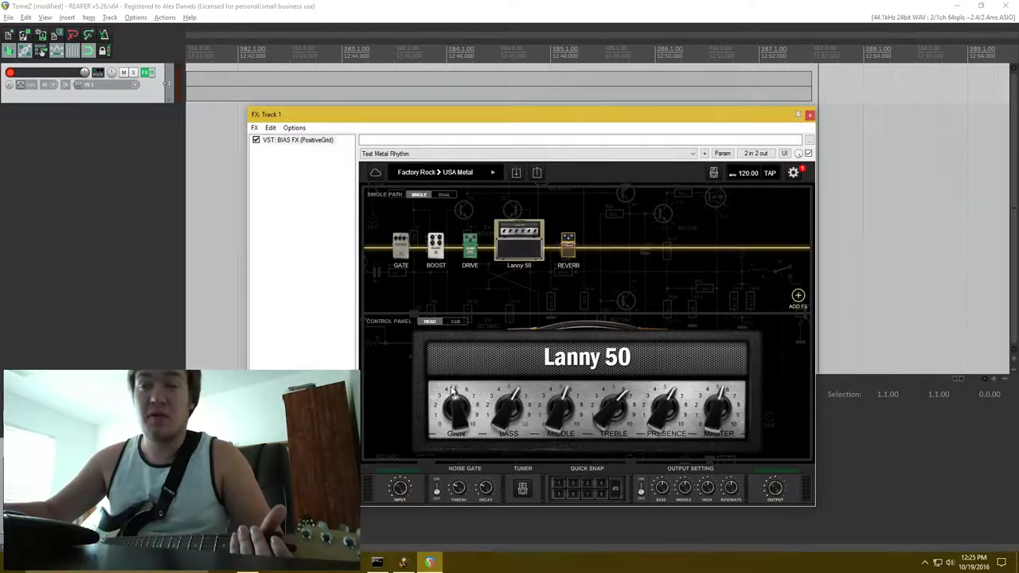
pyautogui.moveTo(416, 256)
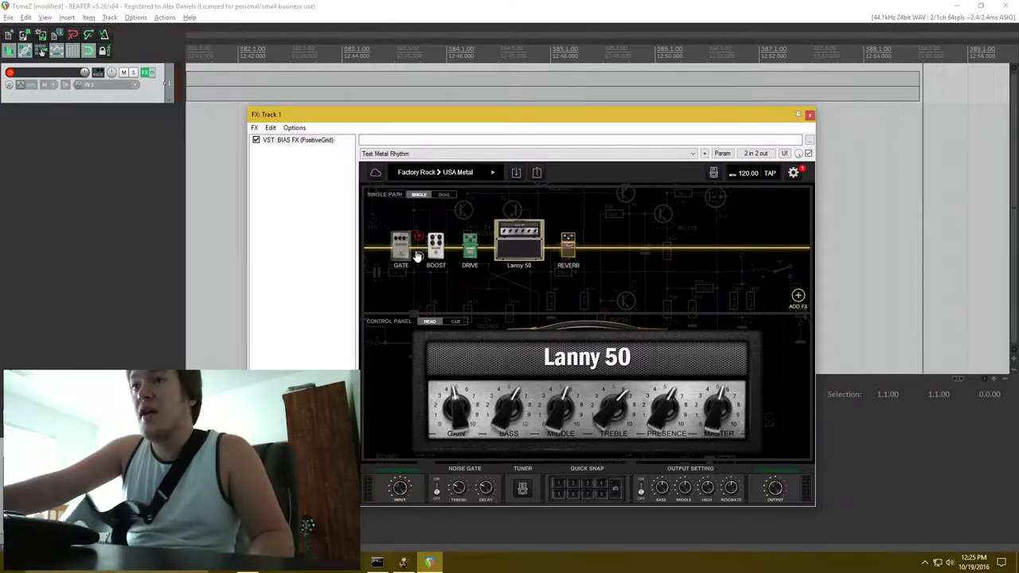
# Bring up the amp replacement menu and browse the CRUNCH, HI GAIN, Acoustic and BASS amp categories.
pyautogui.click(598, 437)
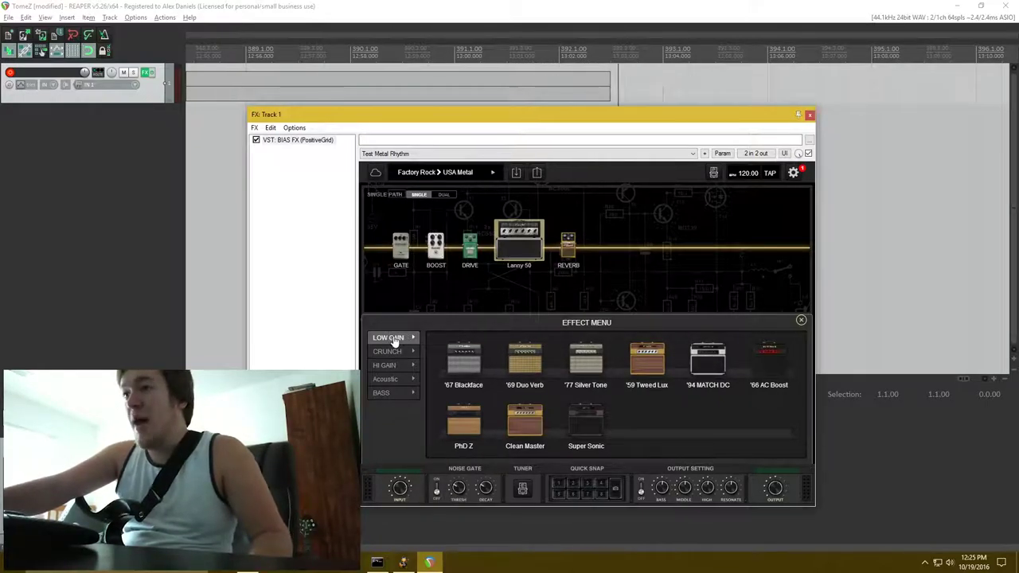
pyautogui.click(390, 351)
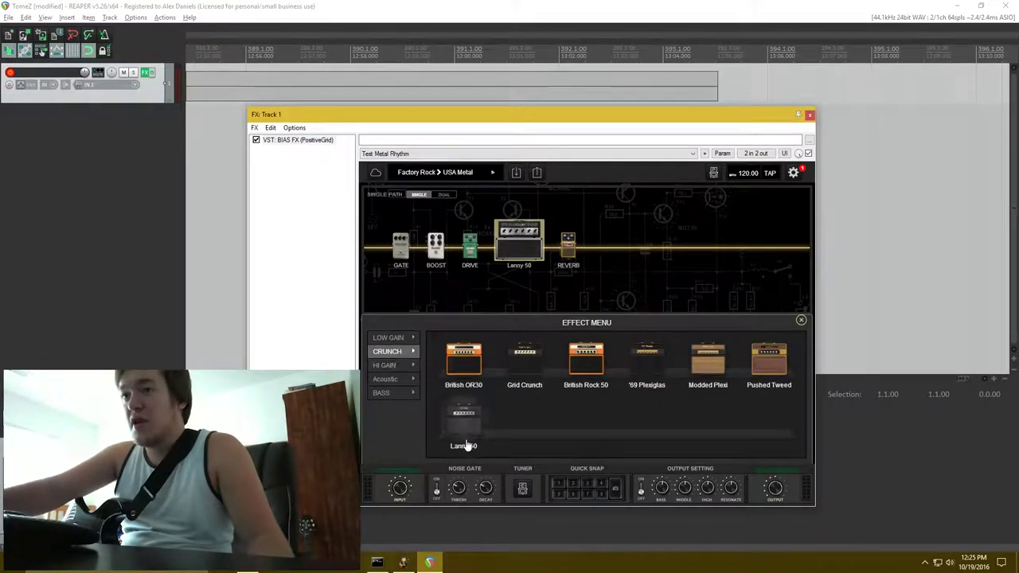
pyautogui.click(385, 364)
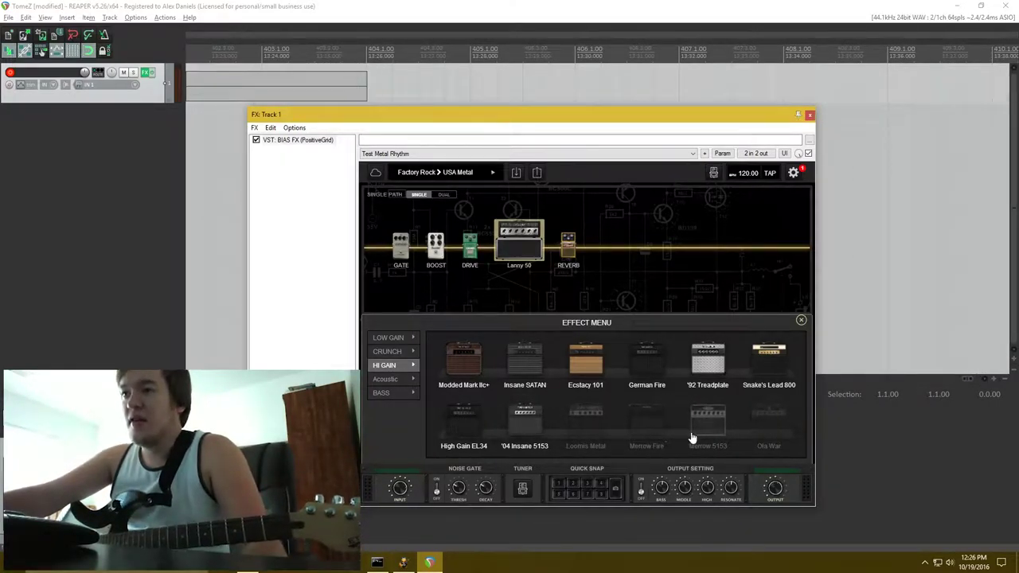
pyautogui.click(386, 378)
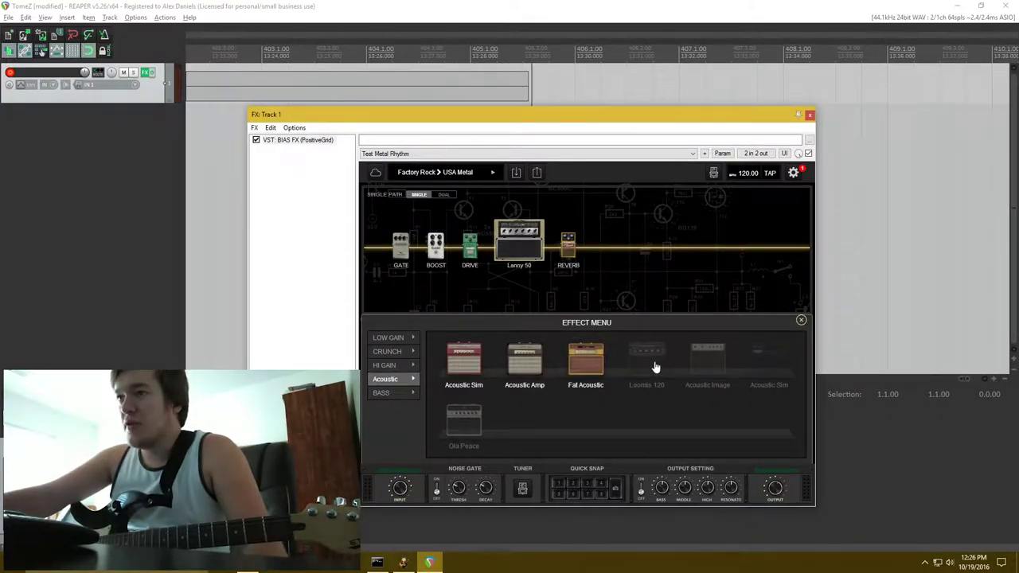
pyautogui.click(400, 394)
pyautogui.click(403, 384)
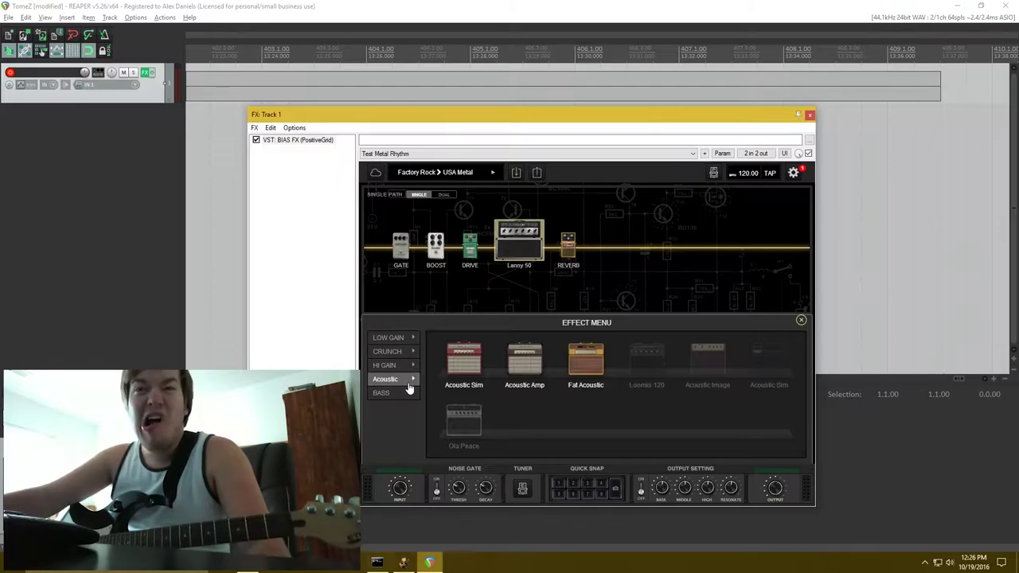
# Close the Effect Menu, keeping the Lanny 50 amp in the chain.
pyautogui.click(801, 321)
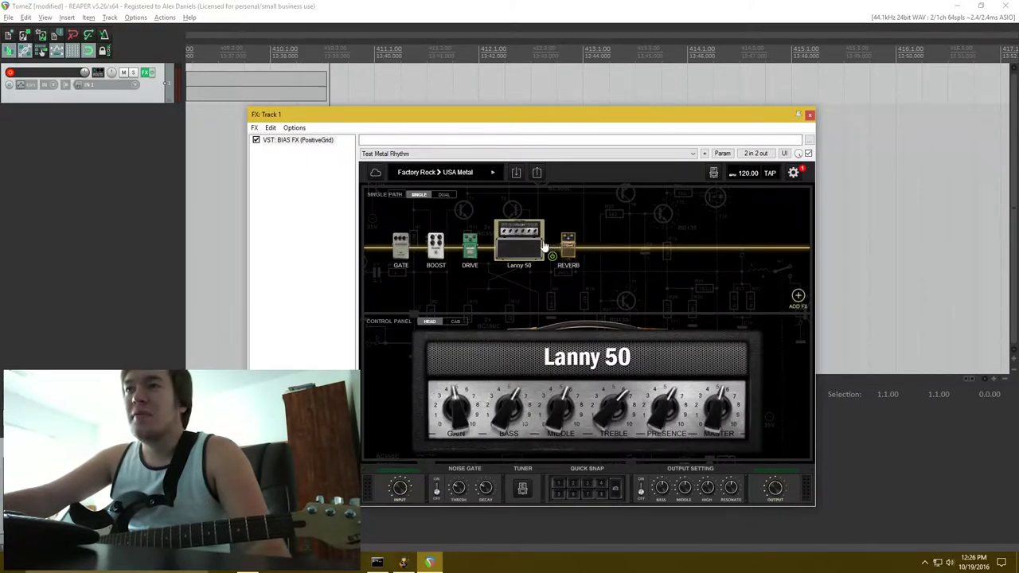
pyautogui.moveTo(571, 247)
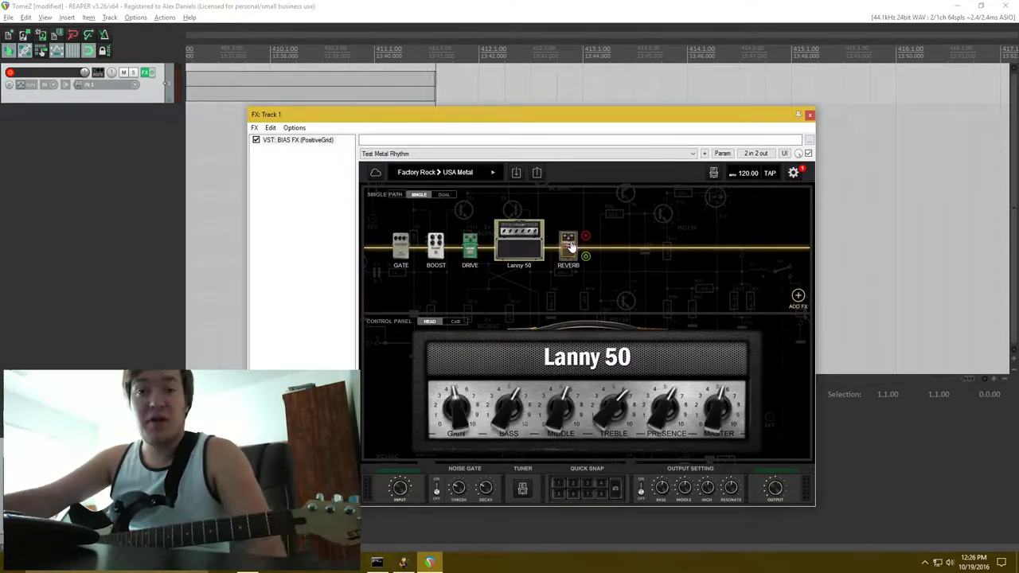